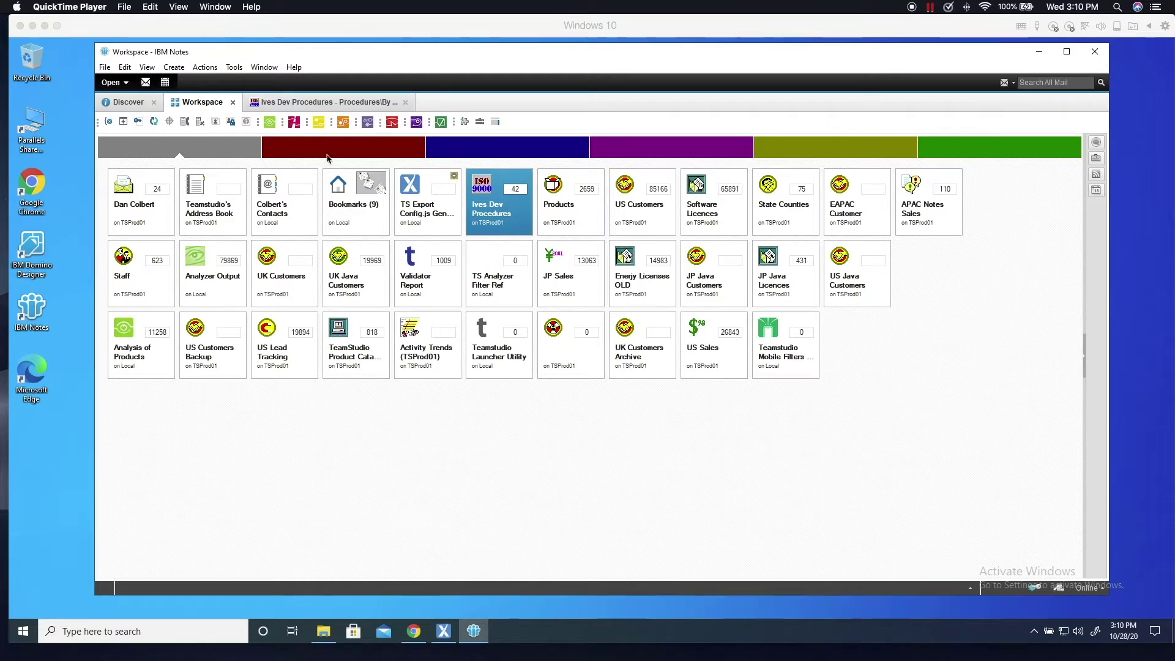
# Step: In Ives Dev Procedures, open the Directions to Ives Development procedure in its own tab
pyautogui.click(339, 101)
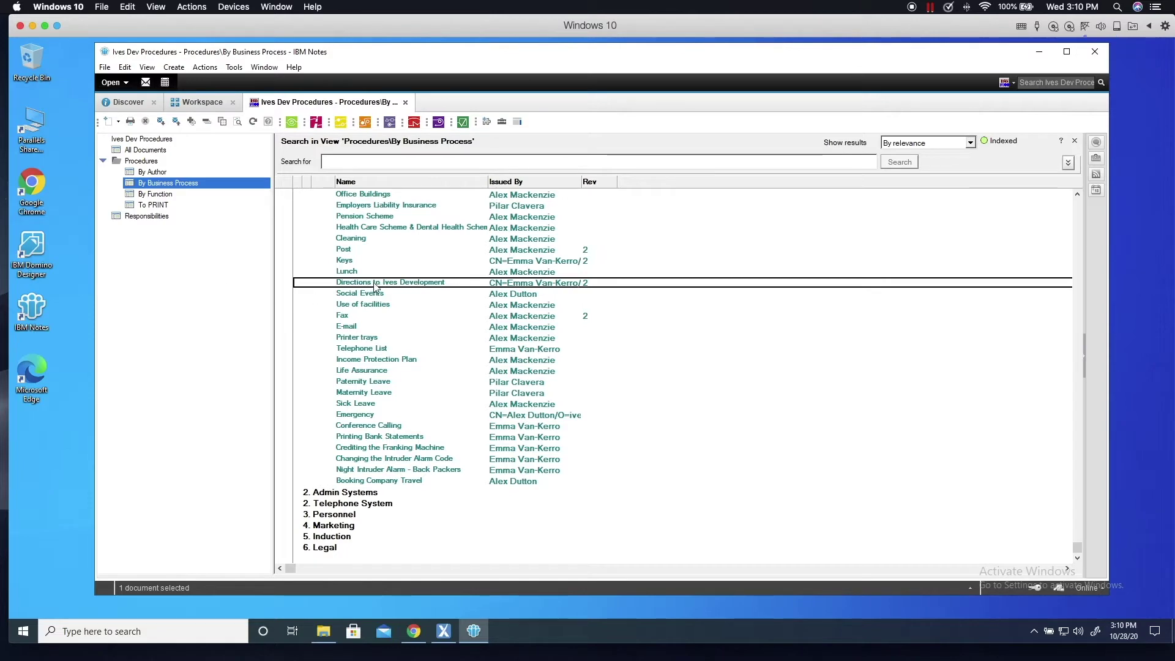
pyautogui.scroll(3, 385, 319)
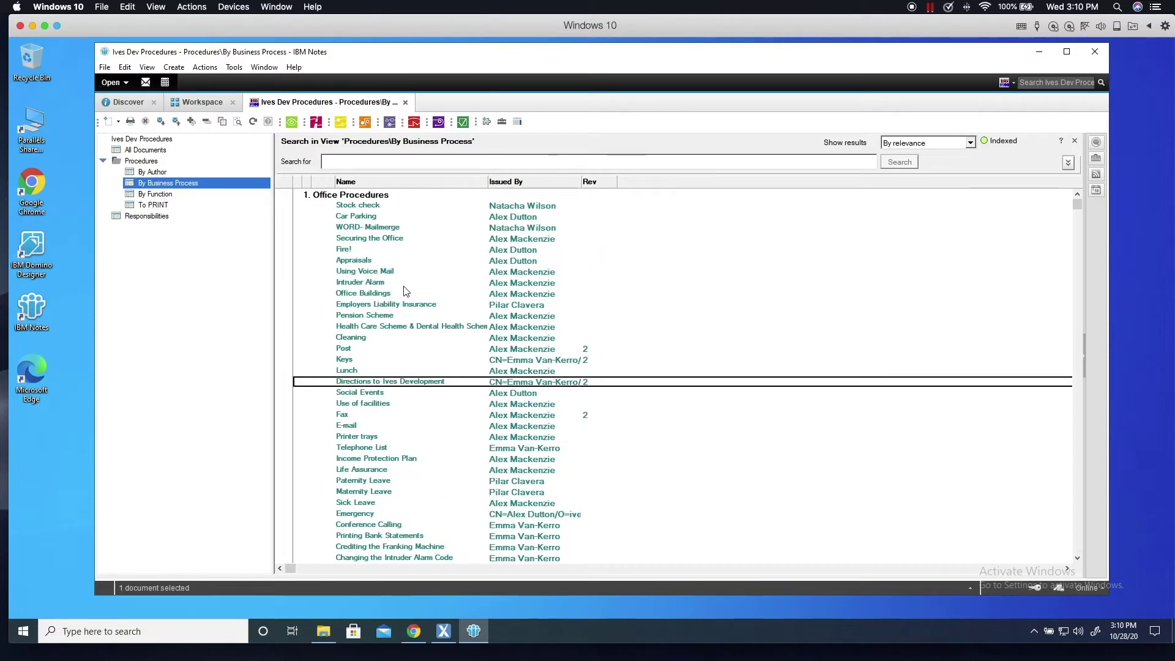
pyautogui.doubleClick(407, 384)
pyautogui.scroll(-4, 410, 386)
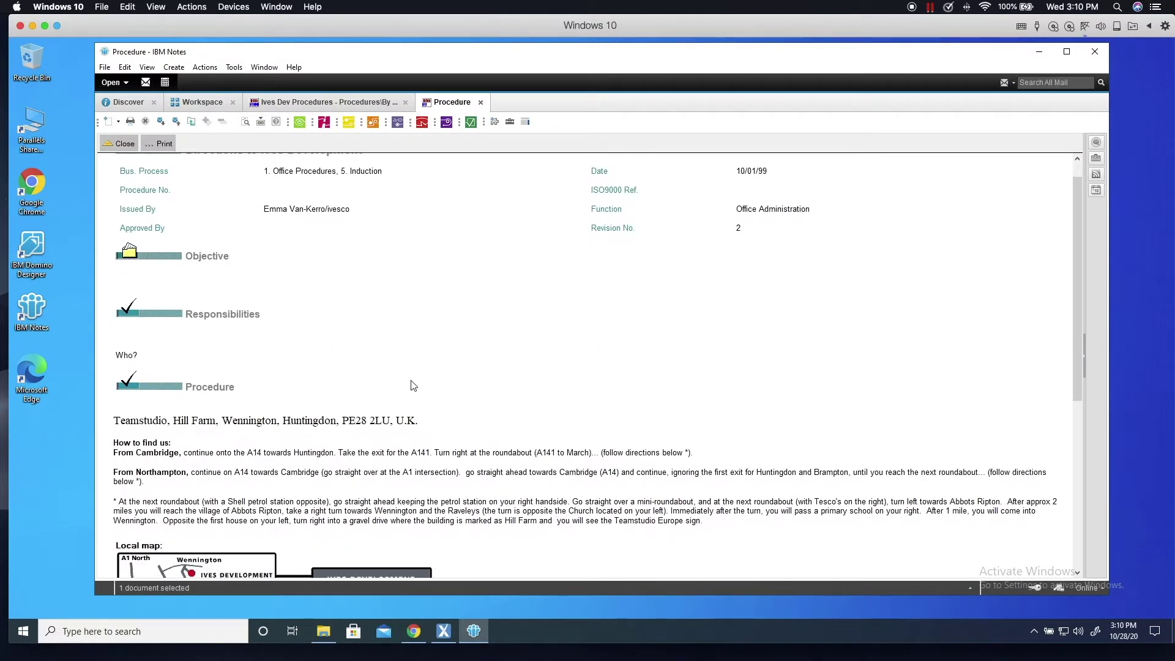
pyautogui.scroll(4, 431, 462)
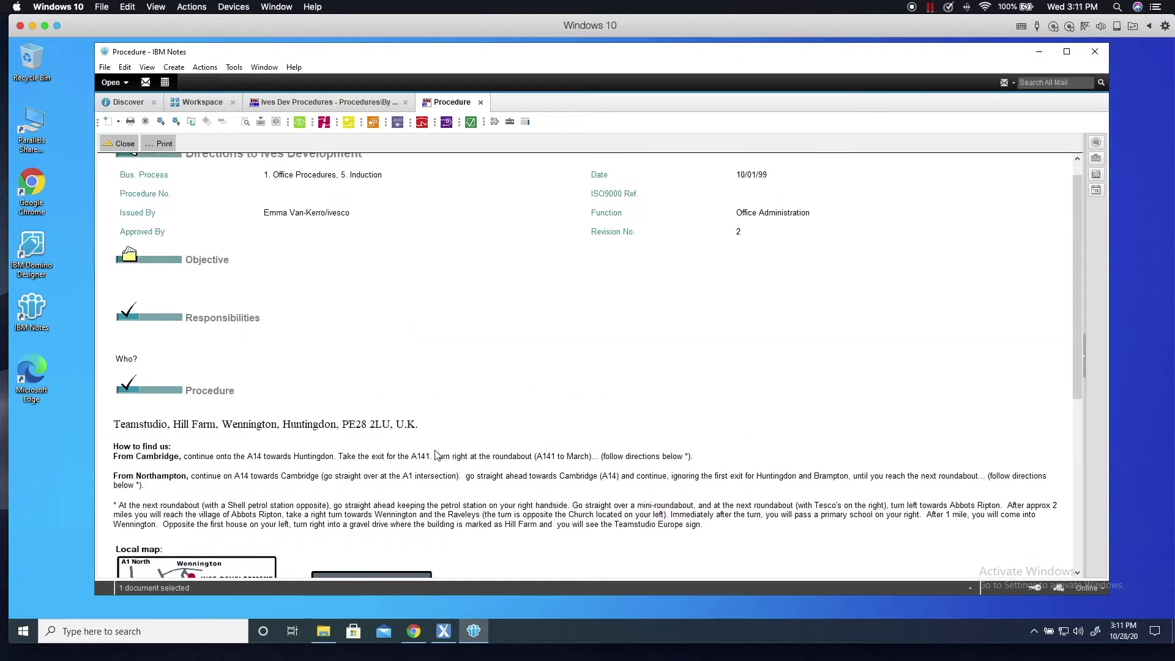
# Step: Open the WORD- Mailmerge procedure from By Business Process, return to the Workspace, and switch to Teamstudio Export
pyautogui.click(331, 102)
pyautogui.doubleClick(379, 227)
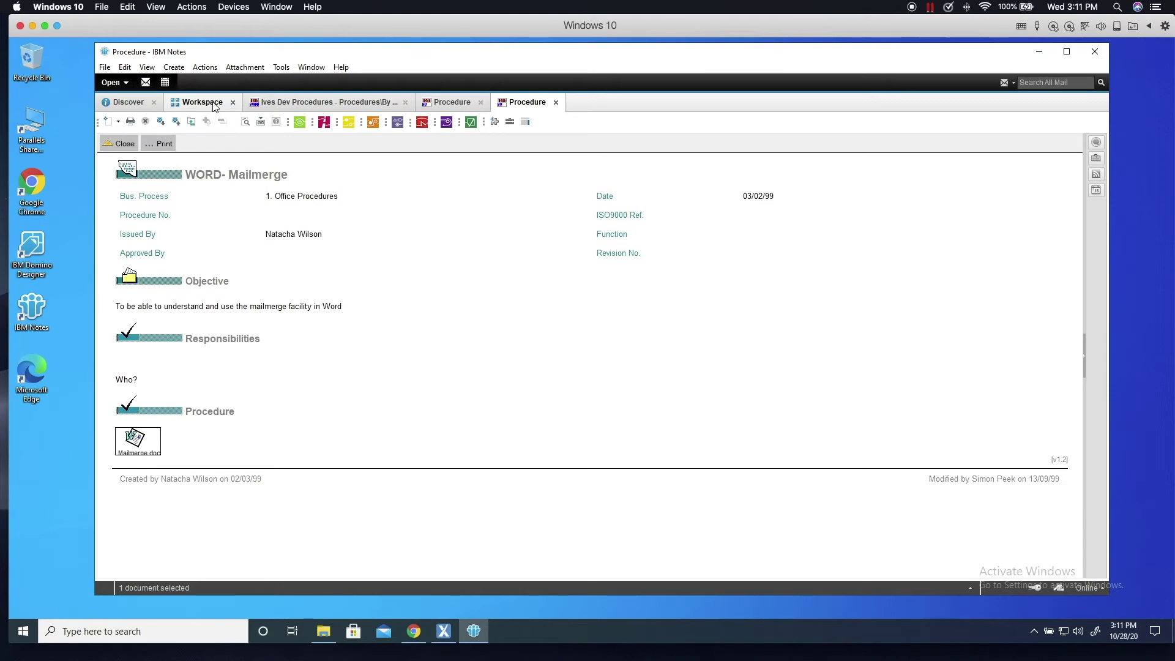
pyautogui.click(214, 104)
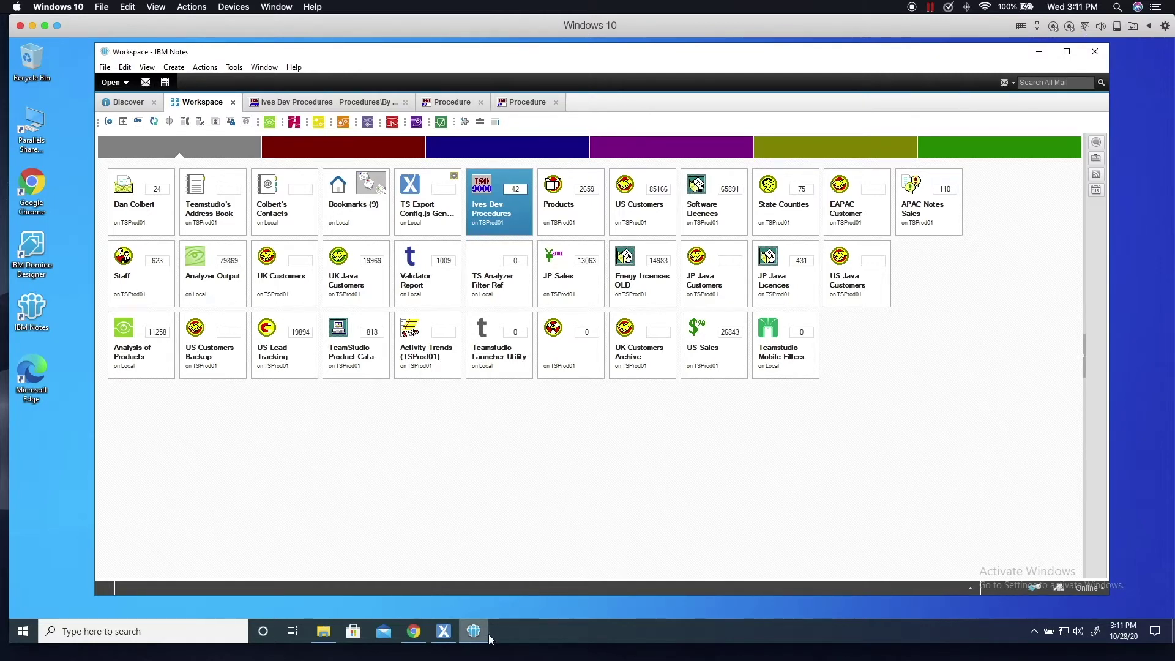
pyautogui.click(448, 637)
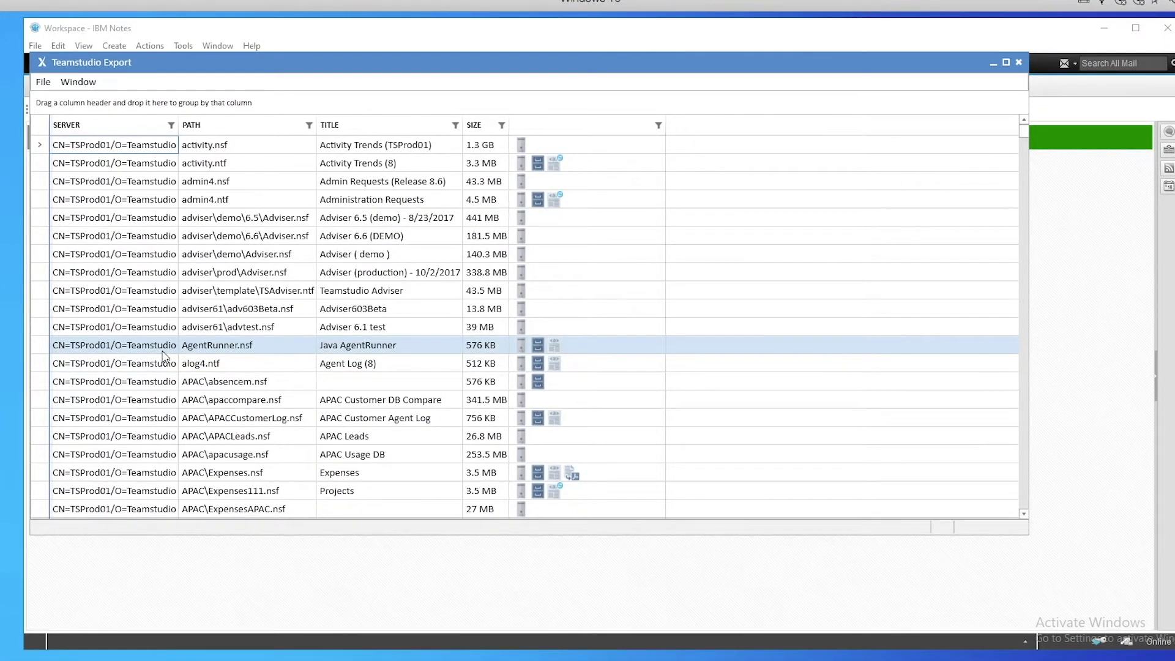
# Step: Filter the Teamstudio Export database list by 'Ives' to narrow it to four databases
pyautogui.scroll(-8, 164, 356)
pyautogui.scroll(8, 207, 320)
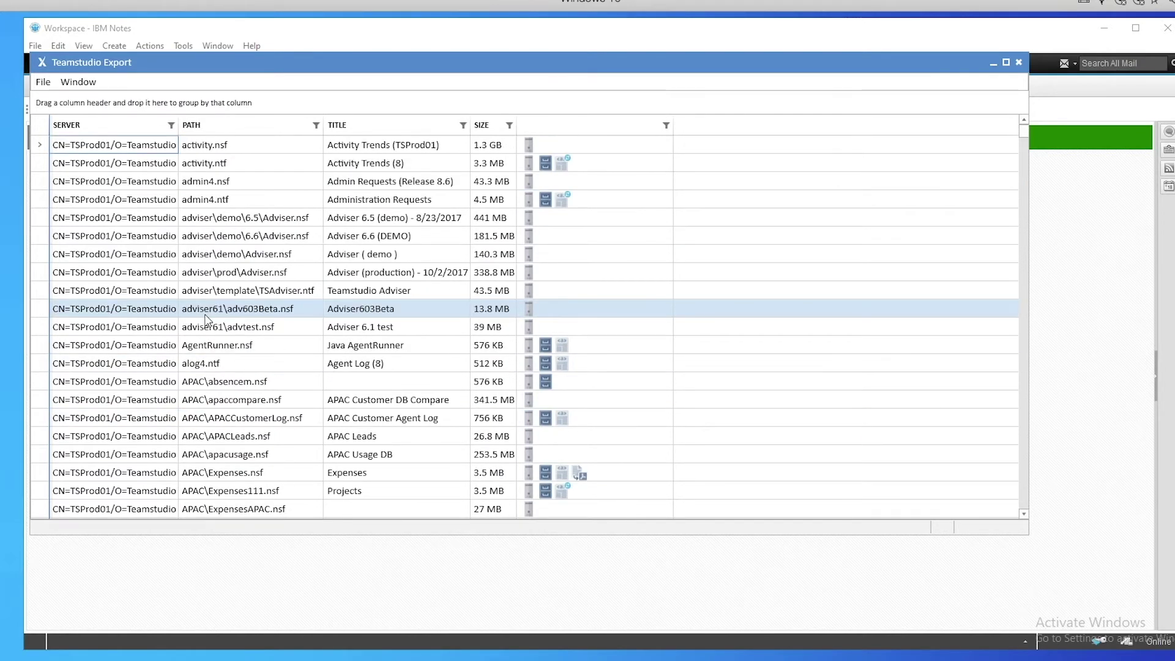
pyautogui.hotkey('ctrl', 'f')
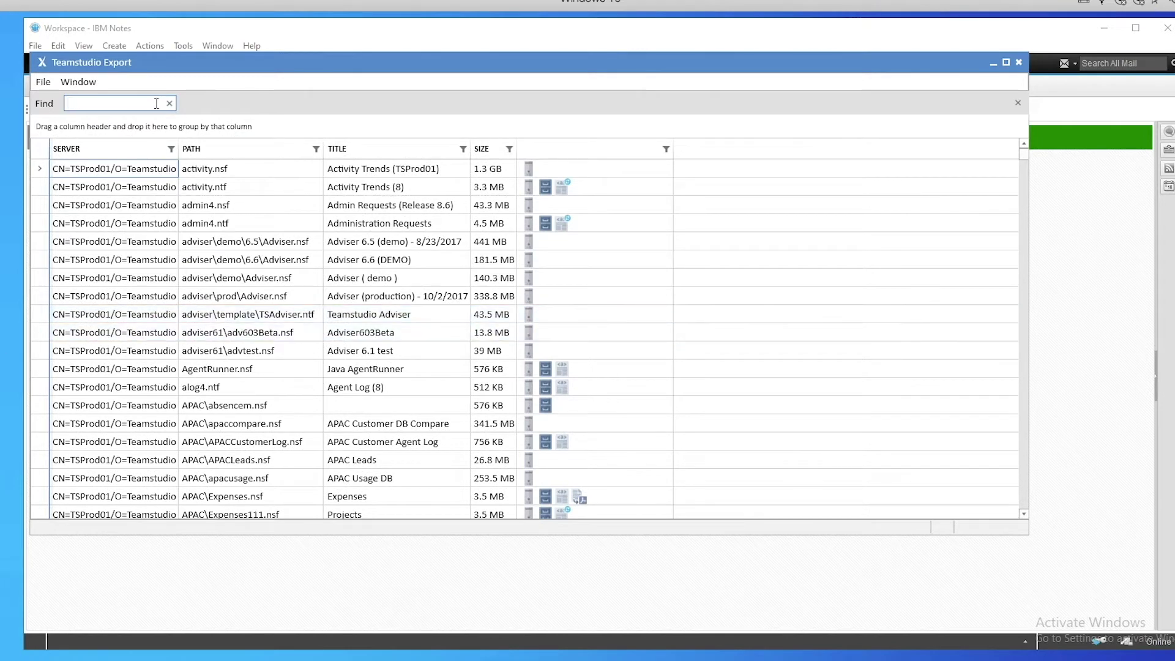
pyautogui.write('Ives')
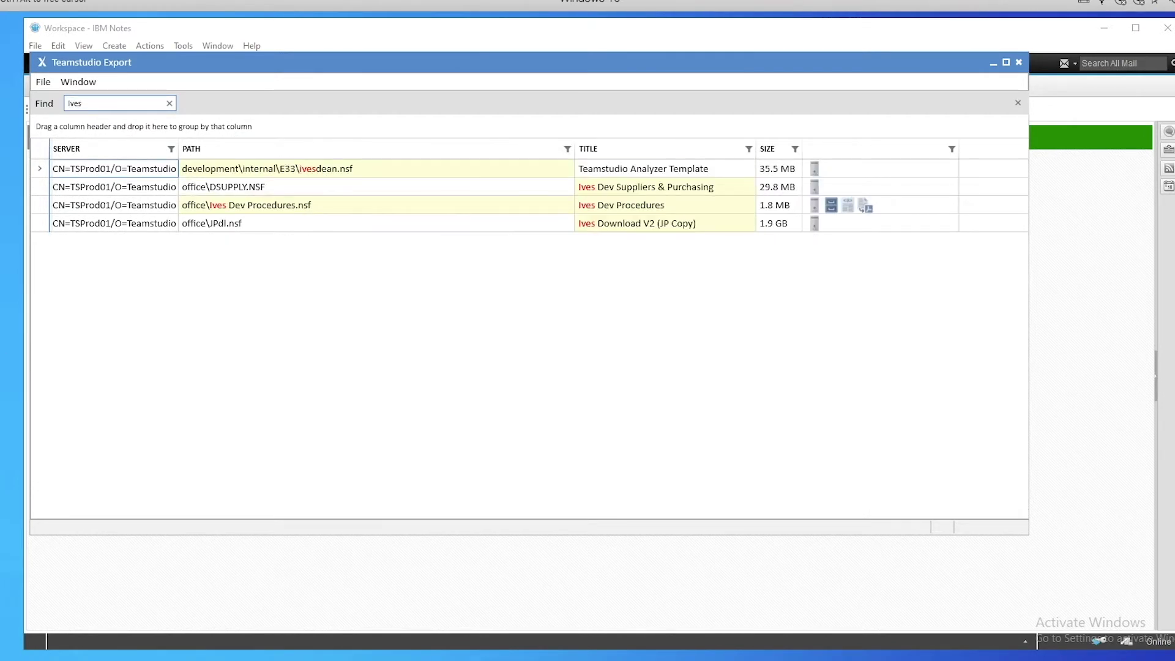
pyautogui.rightClick(314, 210)
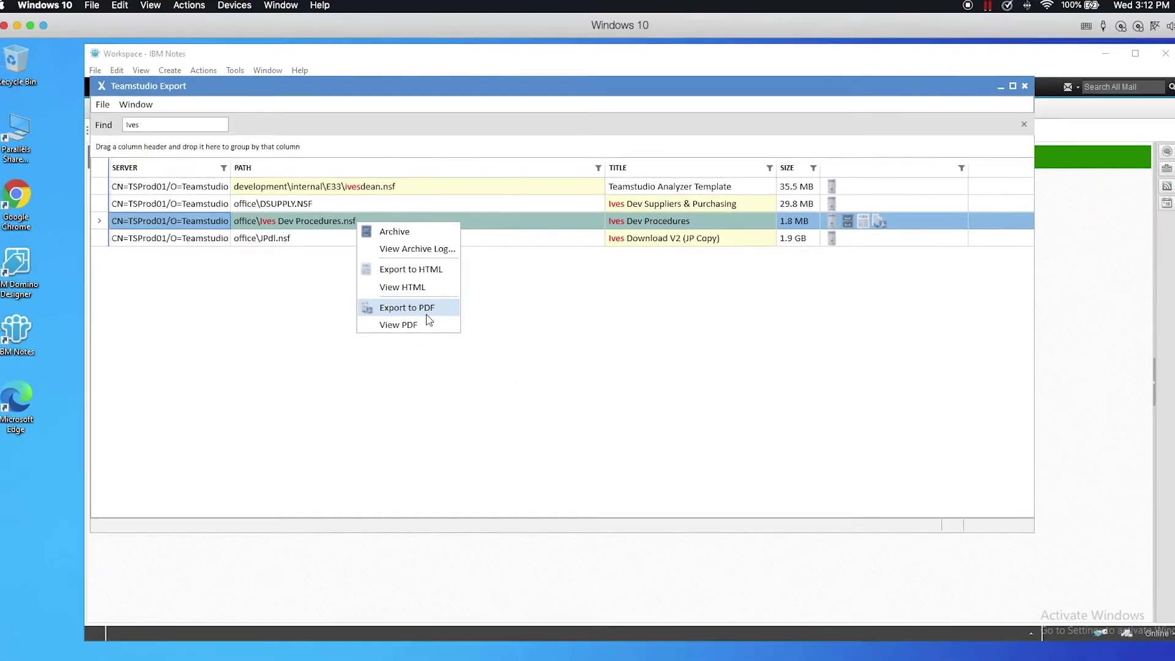
# Step: Export Ives Dev Procedures to HTML and view the result in the browser
pyautogui.click(554, 355)
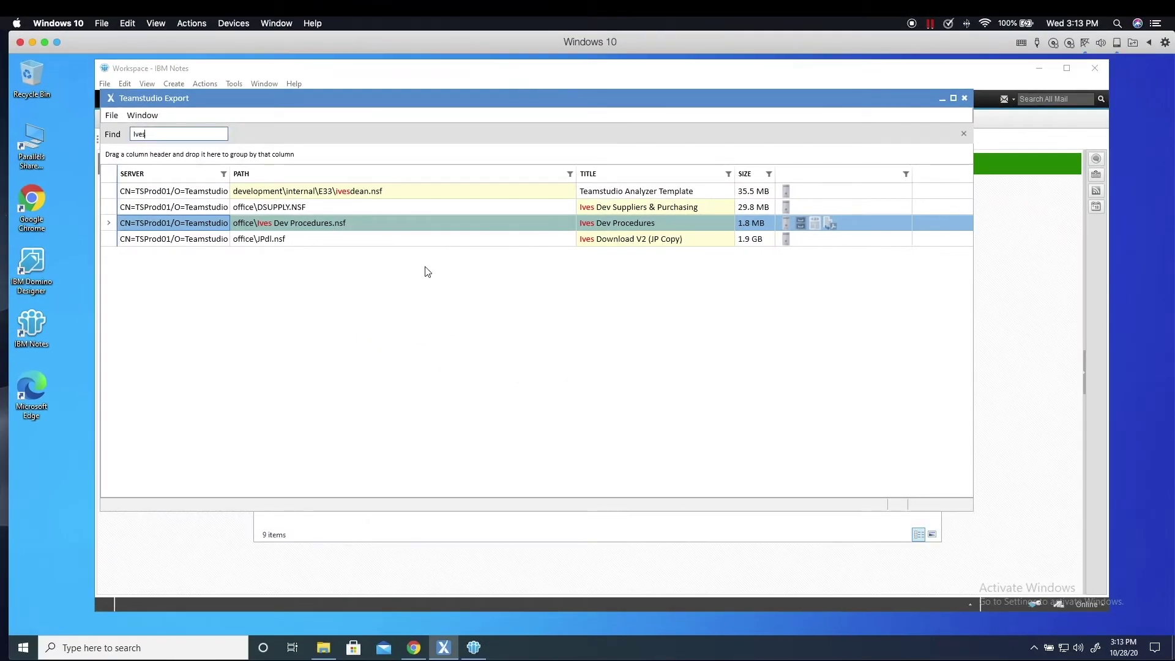
pyautogui.rightClick(410, 225)
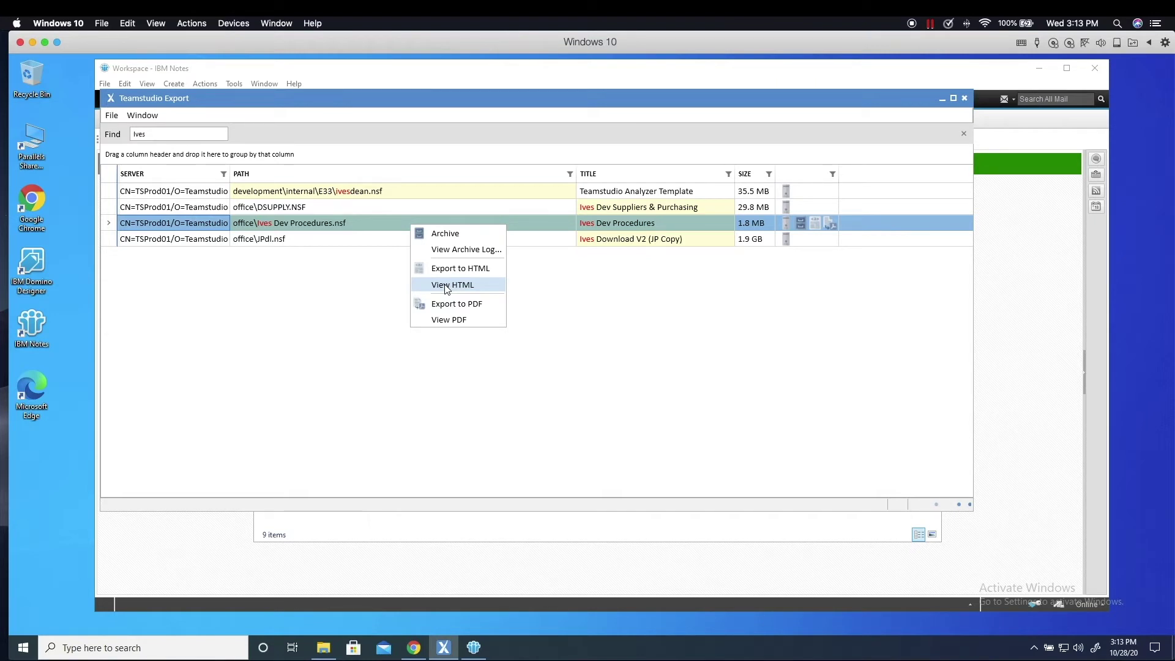
pyautogui.click(446, 285)
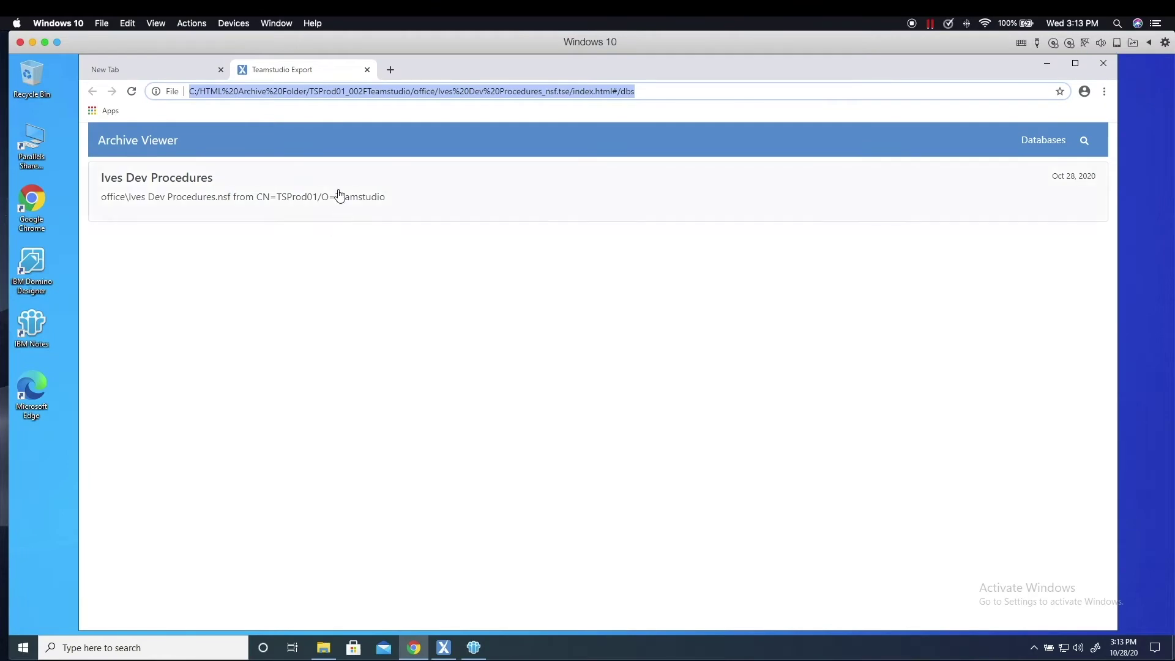
# Step: In the HTML archive, open WORD- Mailmerge via Ives Dev Procedures > Procedures\By Business Process
pyautogui.click(339, 194)
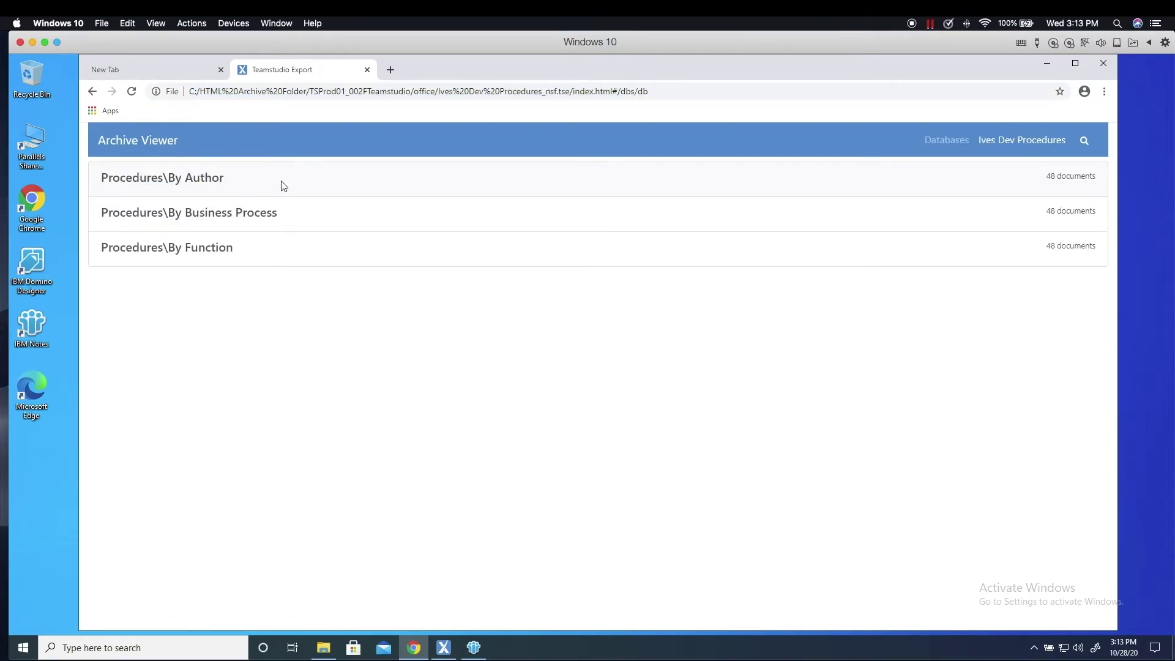
pyautogui.click(297, 220)
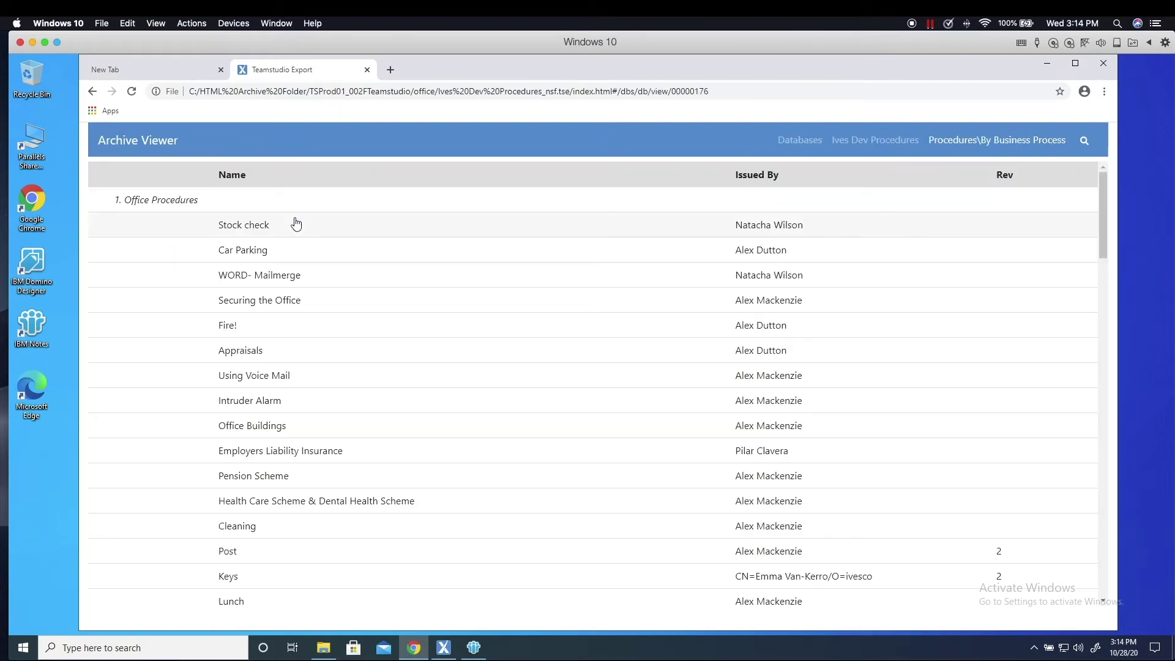
pyautogui.click(297, 278)
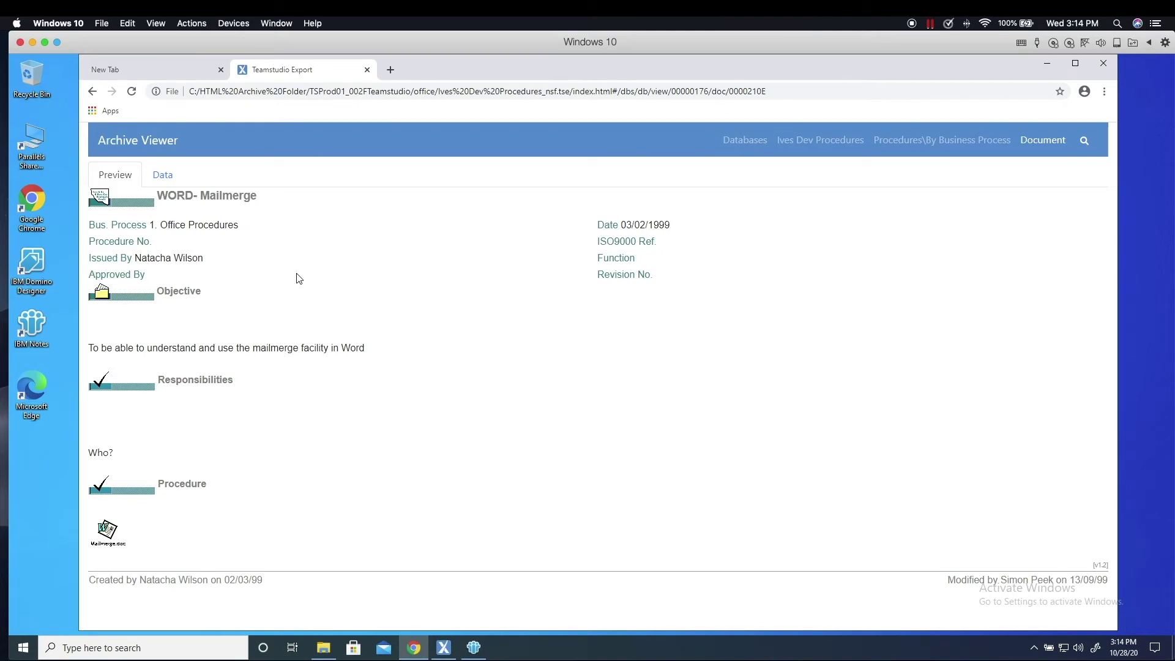
# Step: Compare the archived WORD- Mailmerge with its original document in IBM Notes
pyautogui.click(474, 647)
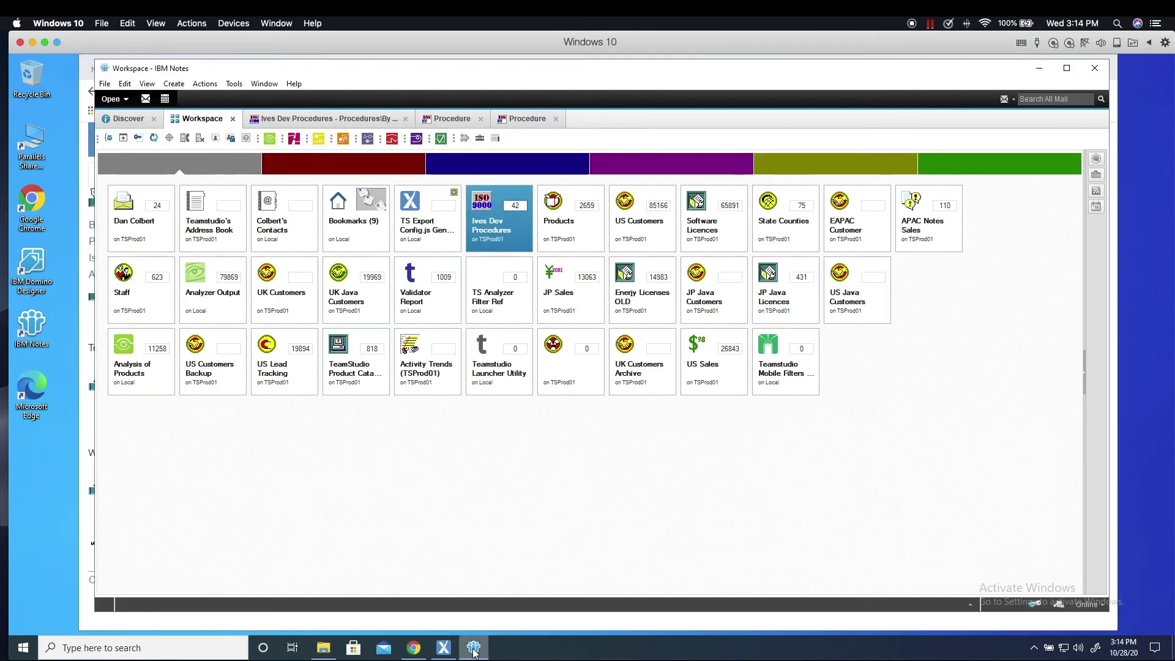
pyautogui.click(527, 121)
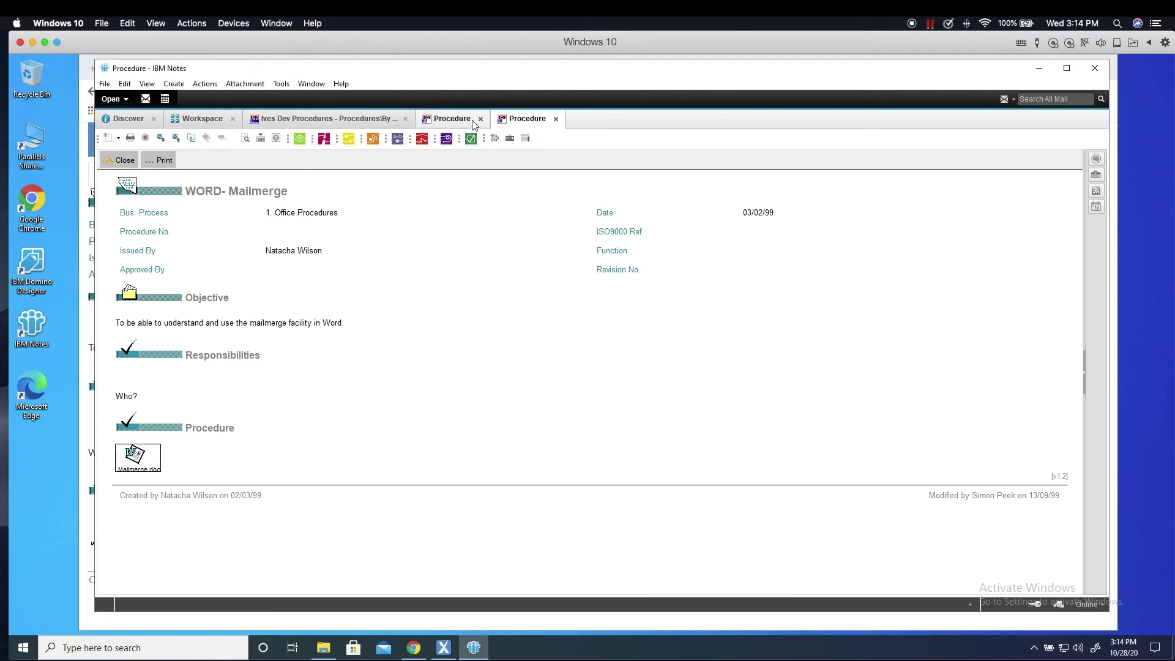
pyautogui.click(414, 648)
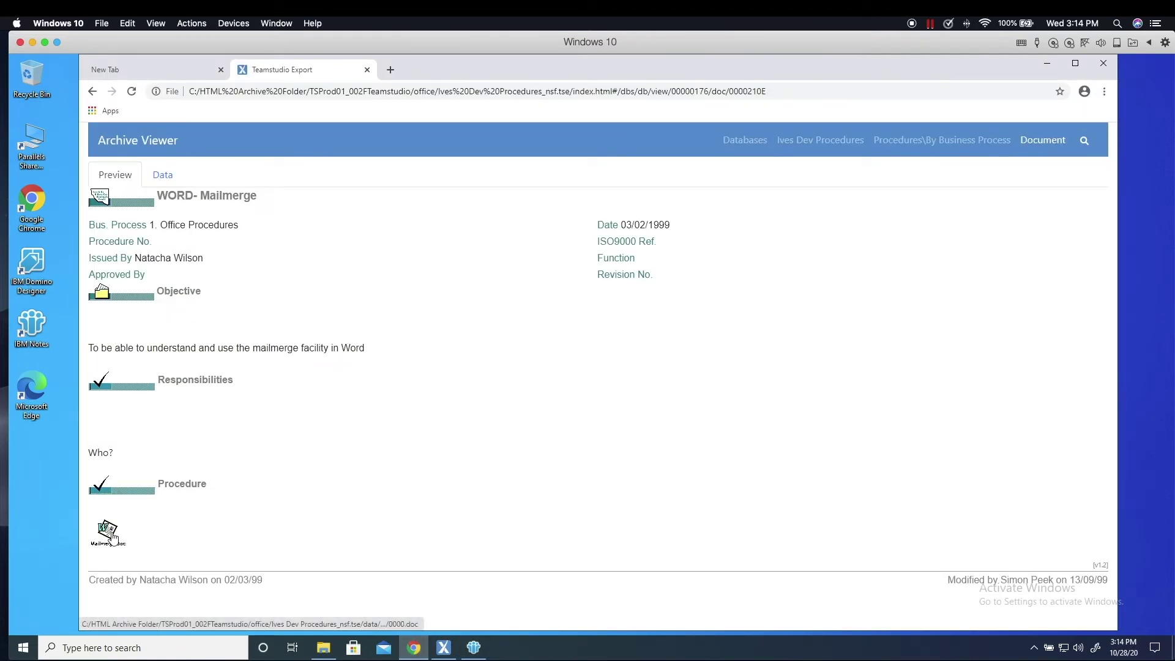
# Step: Go back in the archive and view the Directions to Ives Development document
pyautogui.click(92, 91)
pyautogui.scroll(-2, 385, 514)
pyautogui.click(373, 567)
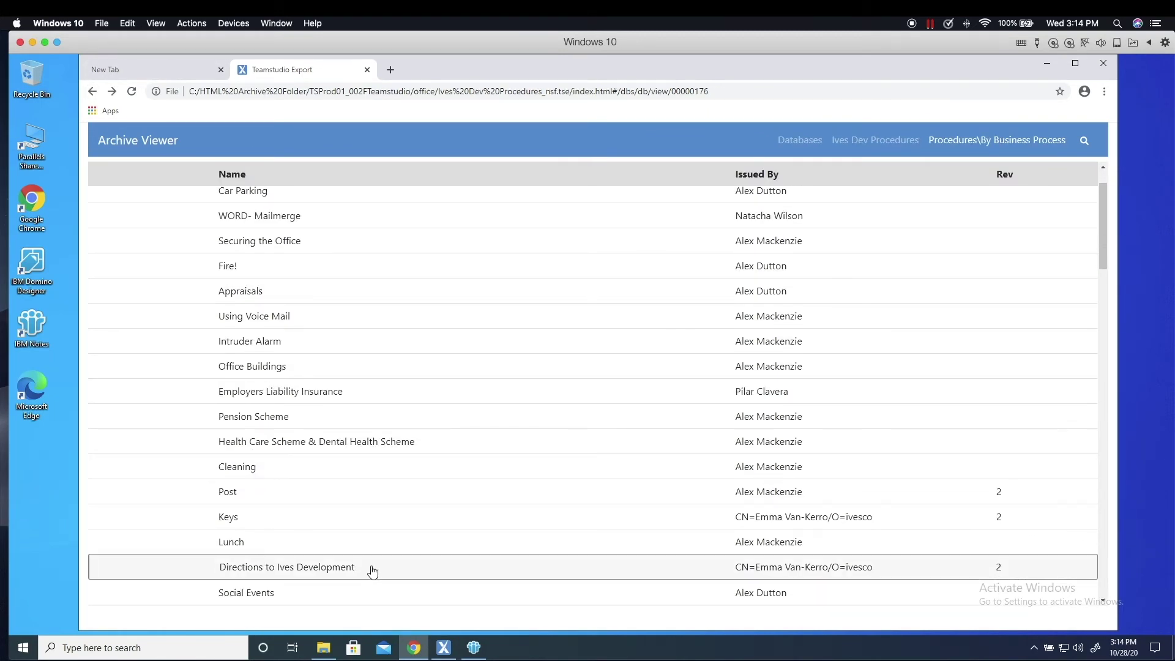
pyautogui.scroll(-5, 367, 490)
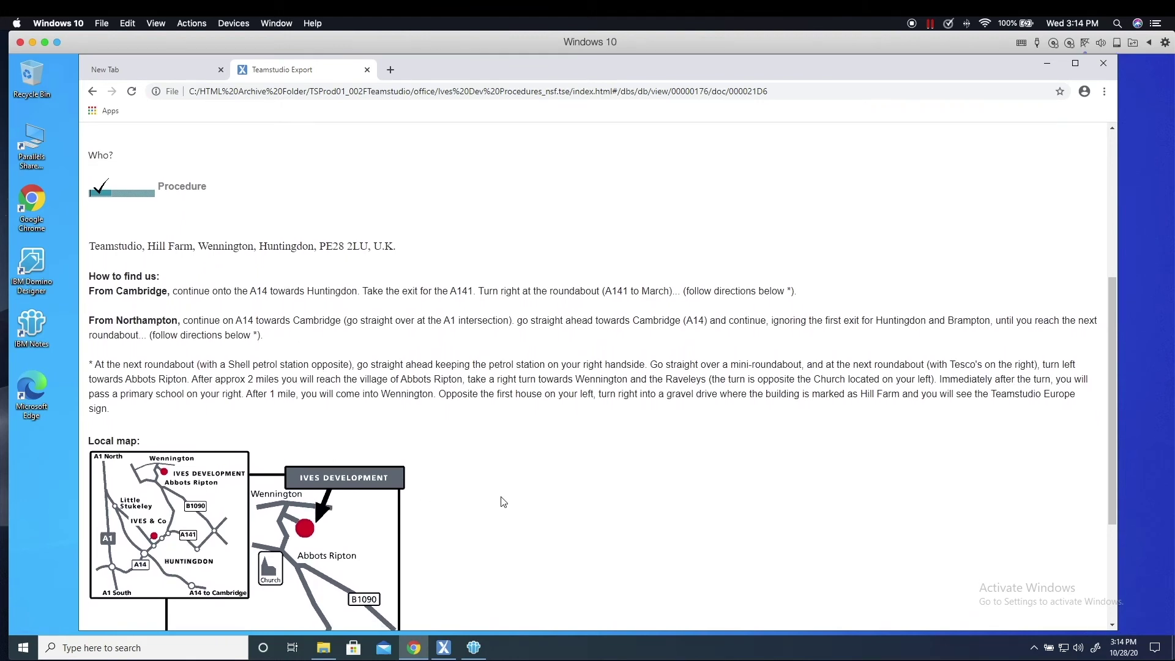
pyautogui.scroll(2, 506, 501)
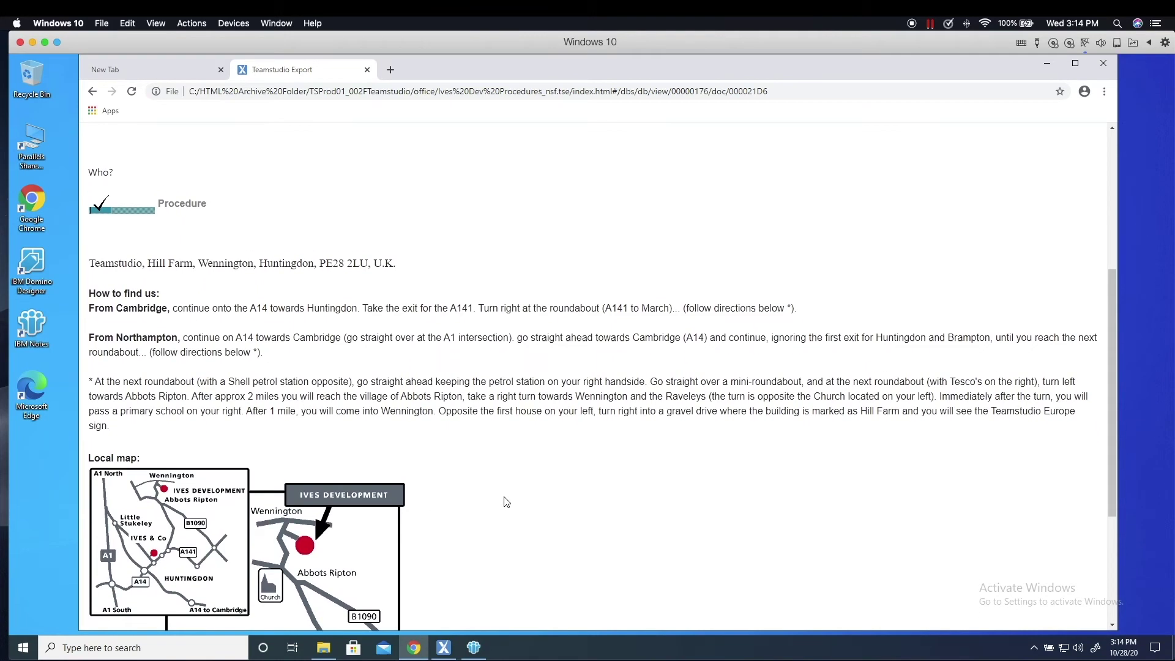
# Step: From Teamstudio Export, open the Ives Dev Procedures PDF archive in the browser
pyautogui.click(453, 653)
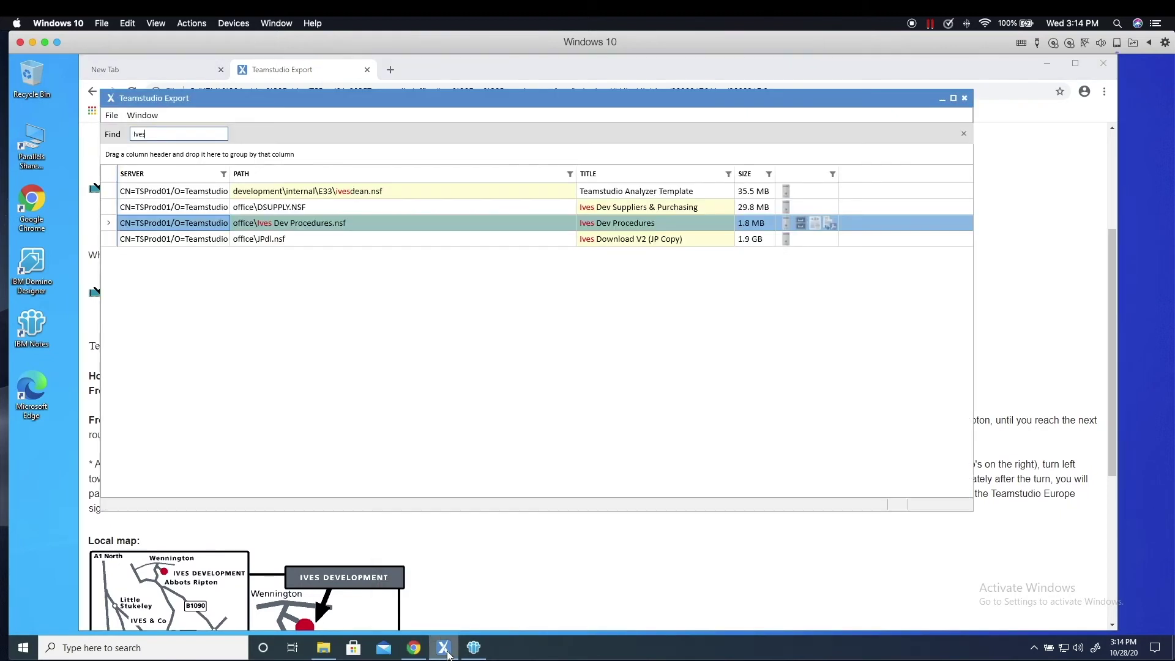
pyautogui.rightClick(348, 224)
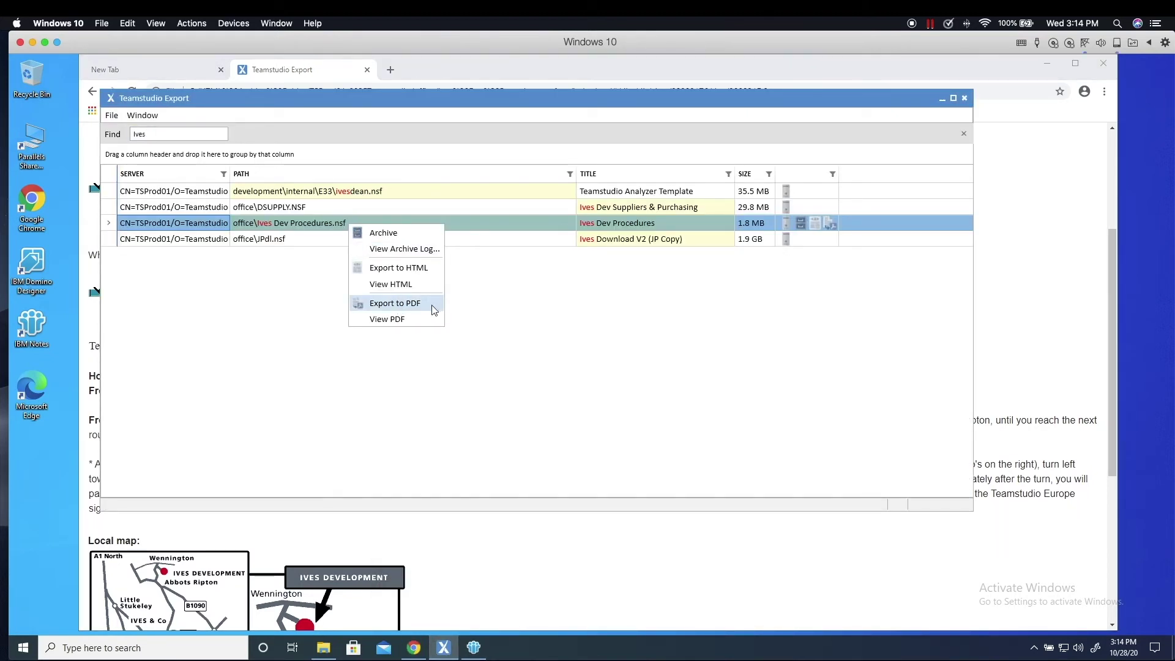
pyautogui.click(383, 319)
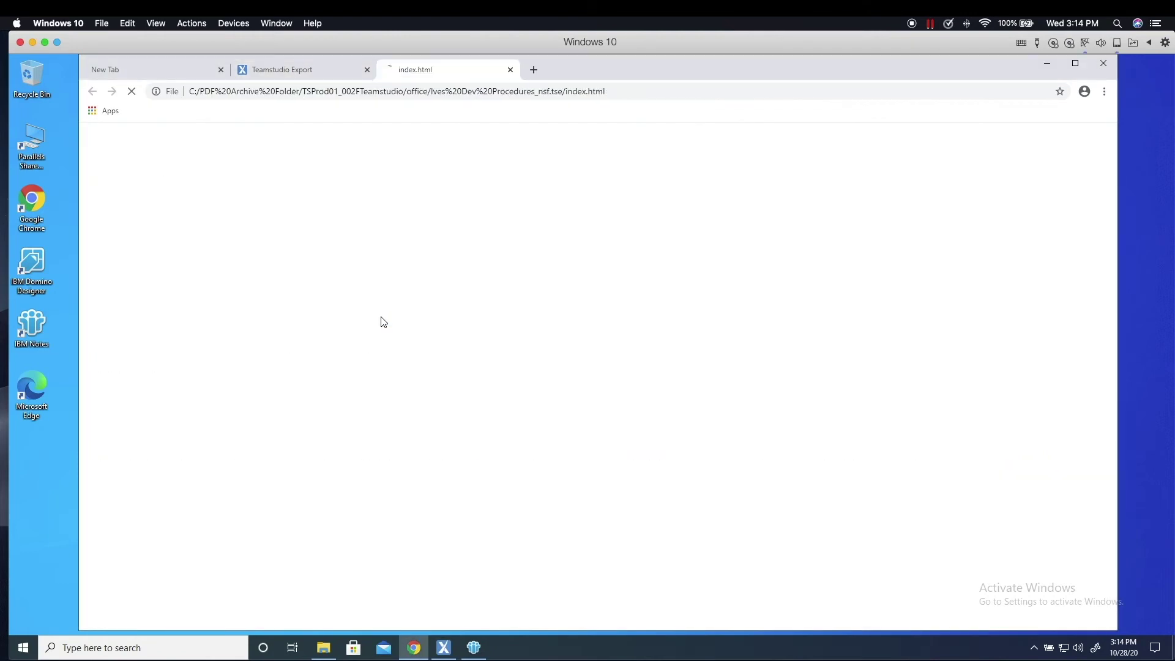
# Step: In the PDF archive, open WORD- Mailmerge via Ives Dev Procedures > Procedures\By Business Process
pyautogui.click(340, 197)
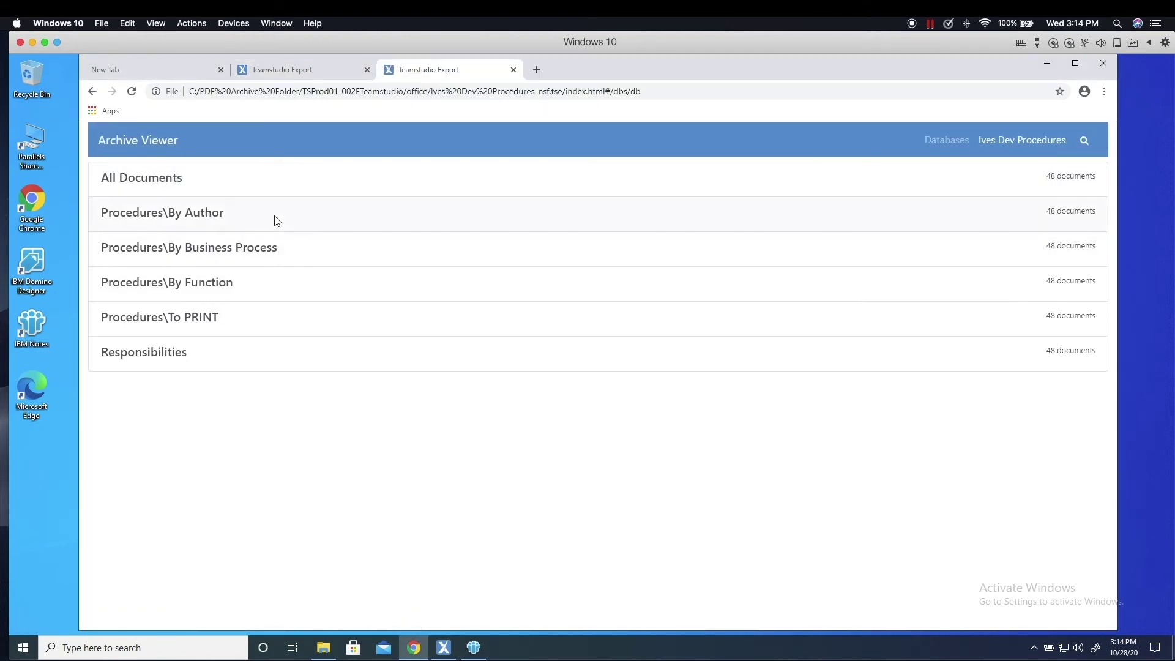
pyautogui.click(262, 247)
pyautogui.click(312, 279)
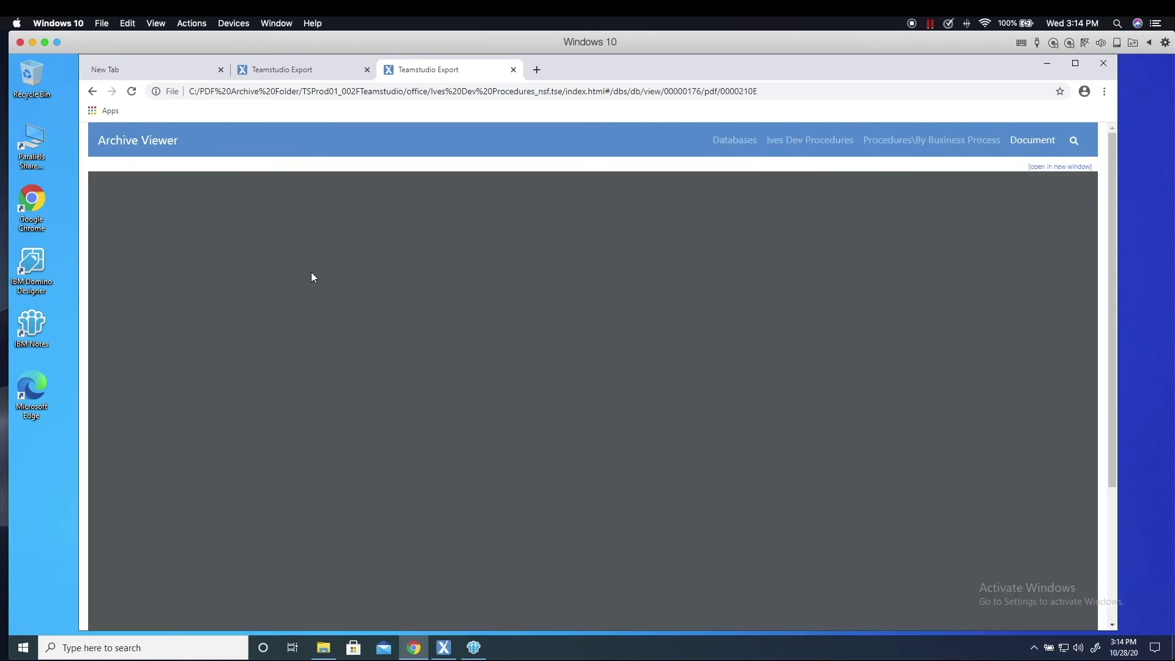